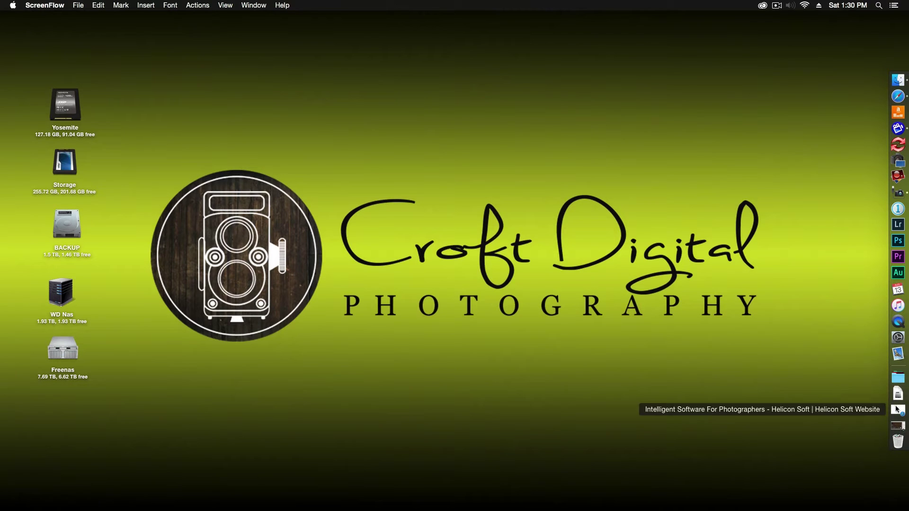
Launch Helicon Remote to show the Canon EOS 6D live view of the earbuds and wooden phone
left_click(898, 425)
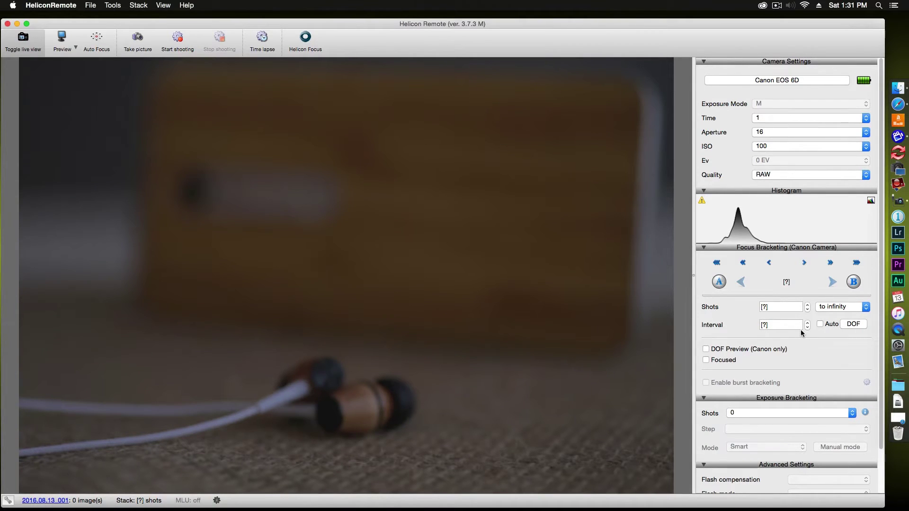
left_click(803, 262)
Step focus closer until it sits in front of the earbuds, marking that as start point A
left_click(742, 262)
left_click(742, 263)
left_click(743, 263)
left_click(743, 263)
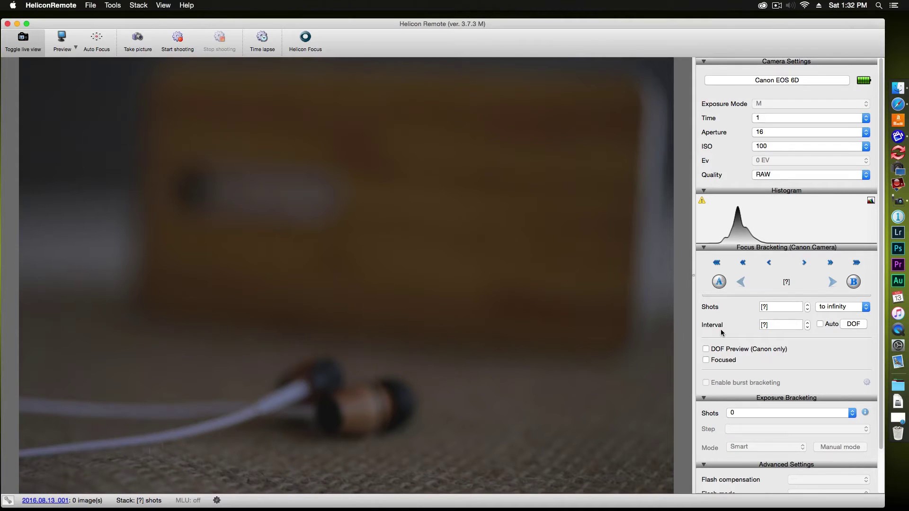
left_click(717, 282)
Step focus farther with large, medium and fine steps until the wooden phone is sharp
left_click(856, 263)
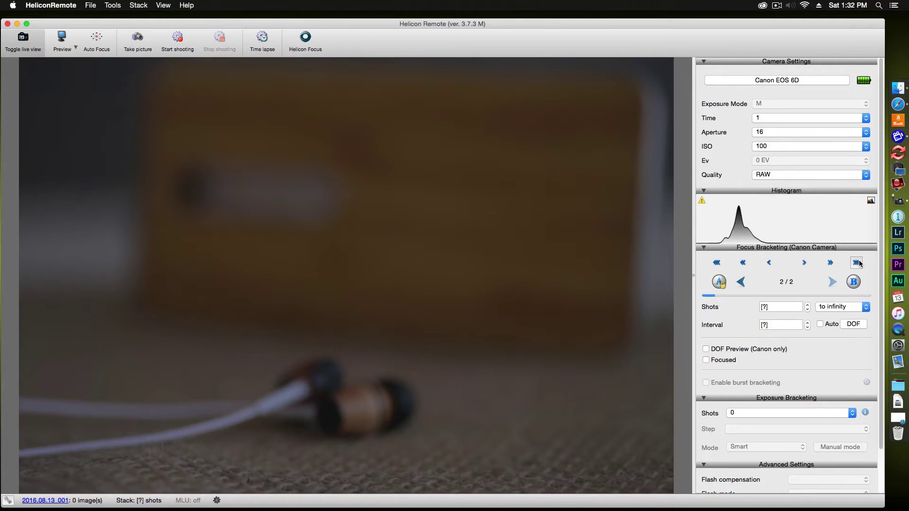
left_click(857, 263)
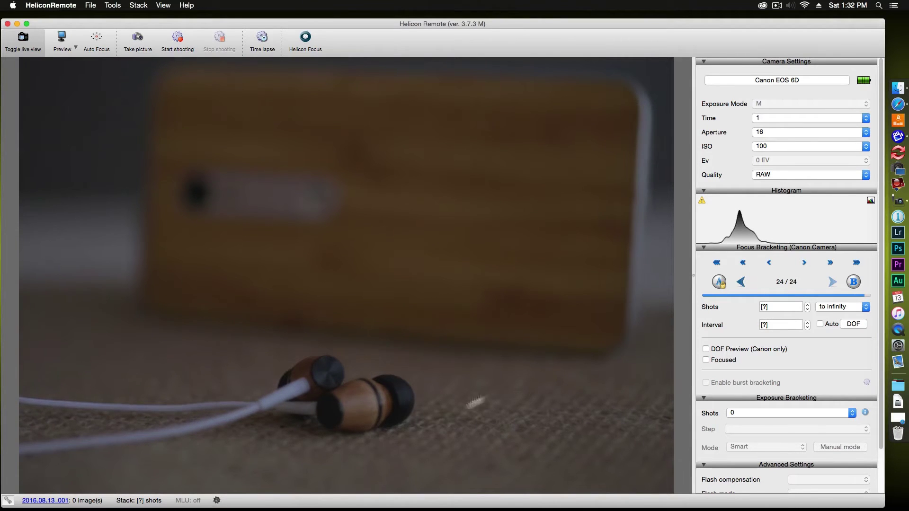
left_click(856, 262)
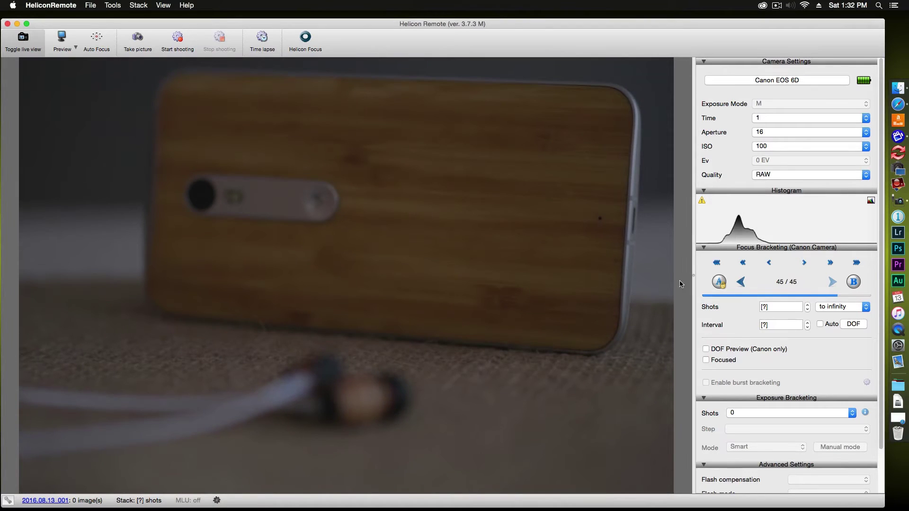
left_click(829, 264)
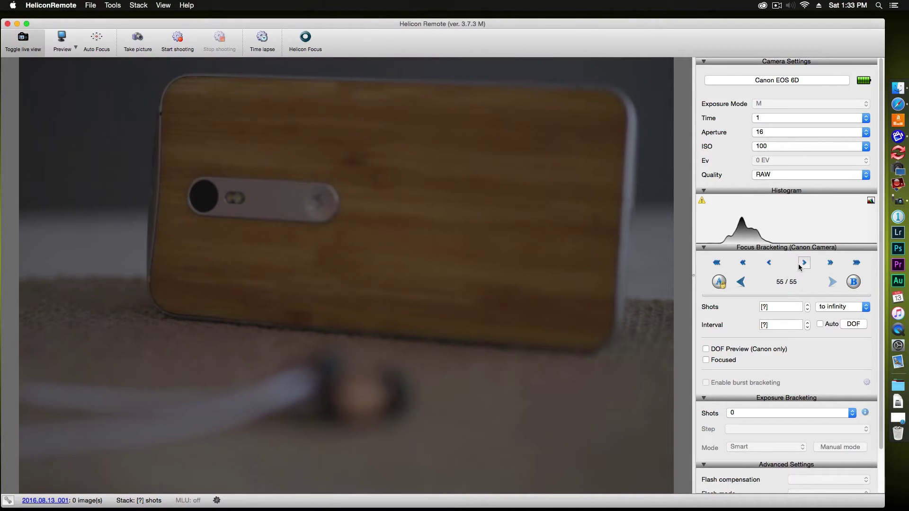
left_click(798, 267)
left_click(802, 262)
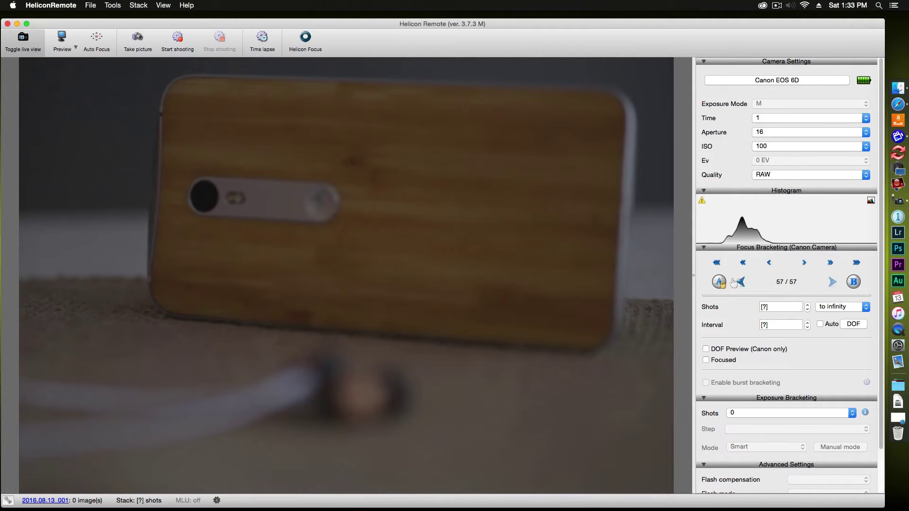
left_click(804, 264)
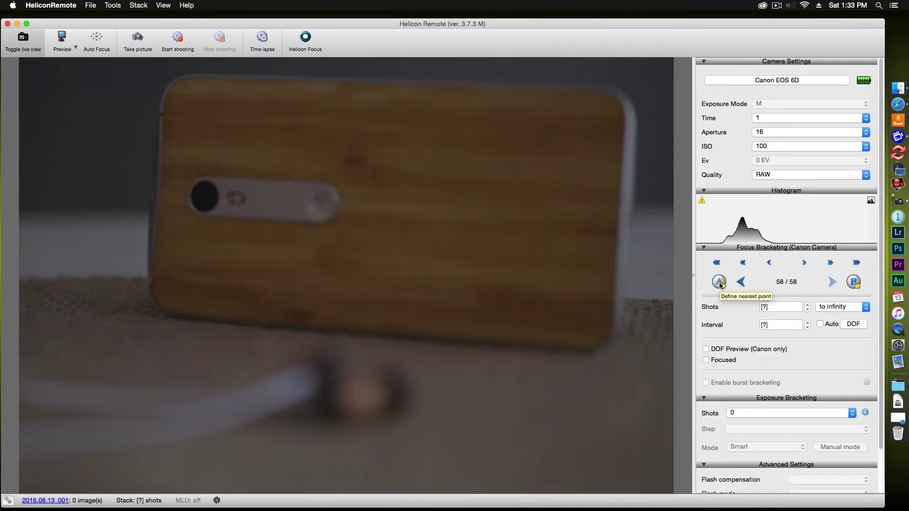
Raise the Shots count to 10, giving a focus interval of 7
left_click(806, 305)
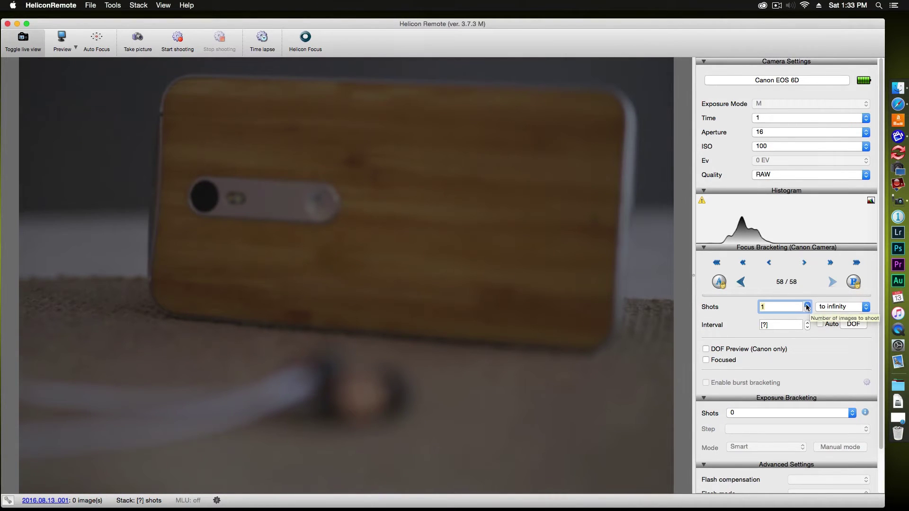
left_click(807, 303)
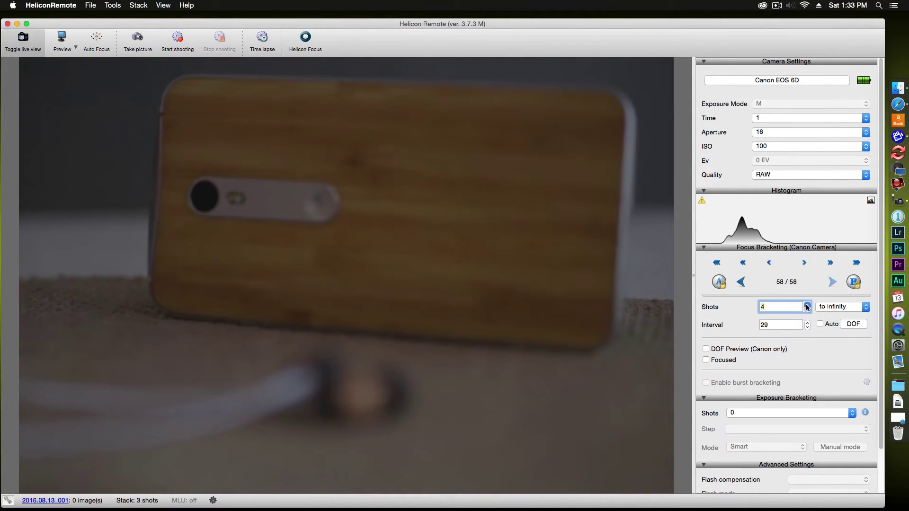
left_click(806, 304)
left_click(806, 304)
left_click(806, 303)
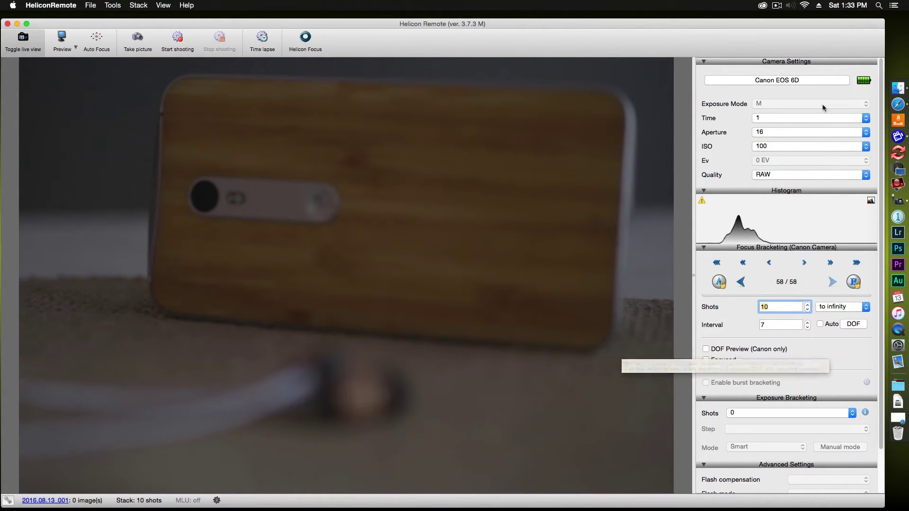
Set exposure to 1/125, shoot the bracket, and send the images to Helicon Focus
left_click(791, 118)
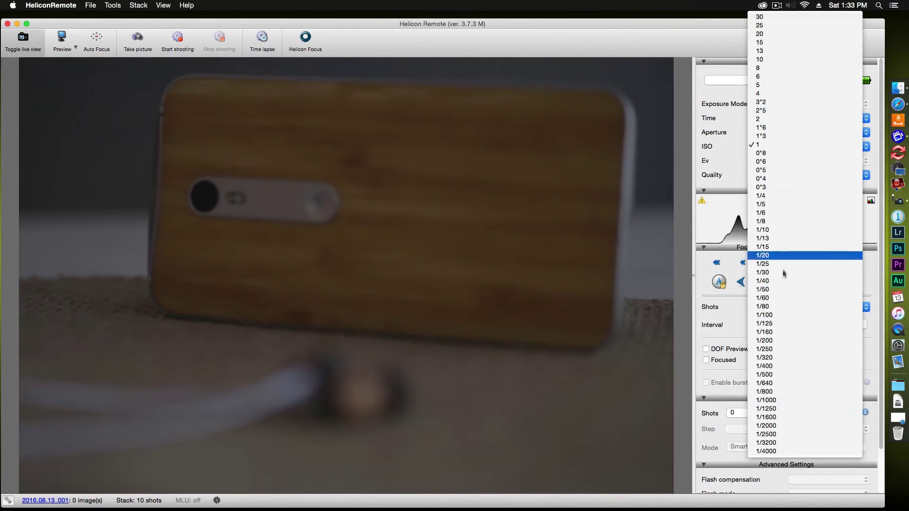
left_click(780, 325)
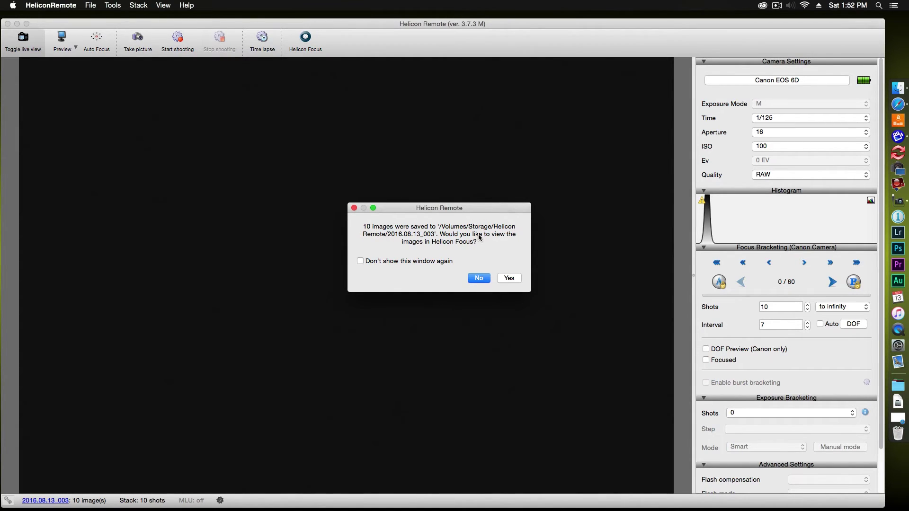
left_click(509, 278)
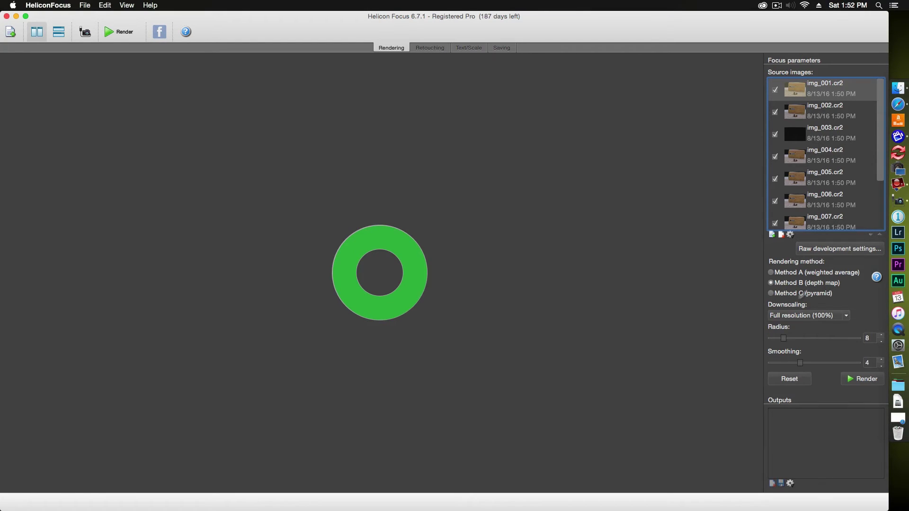
Dismiss the still-loading alert and reopen Raw development settings once the frames finish loading
left_click(830, 250)
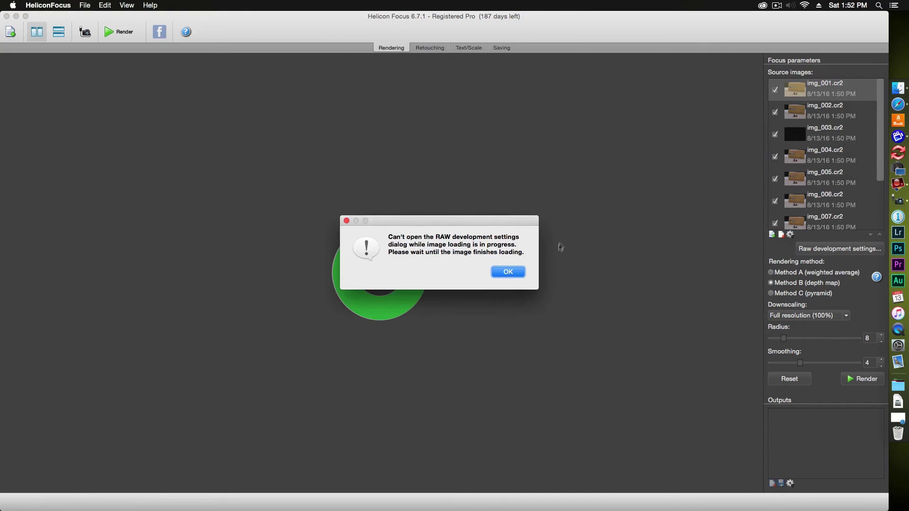
left_click(516, 272)
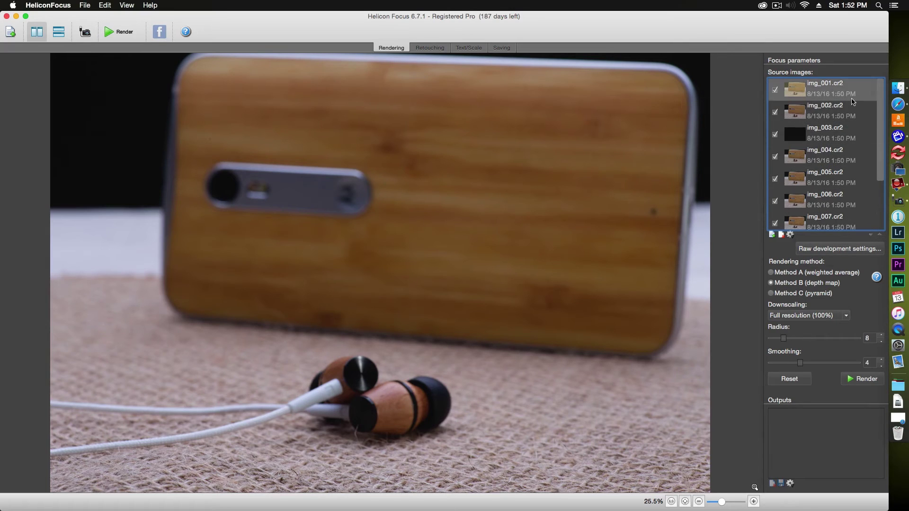
left_click(839, 249)
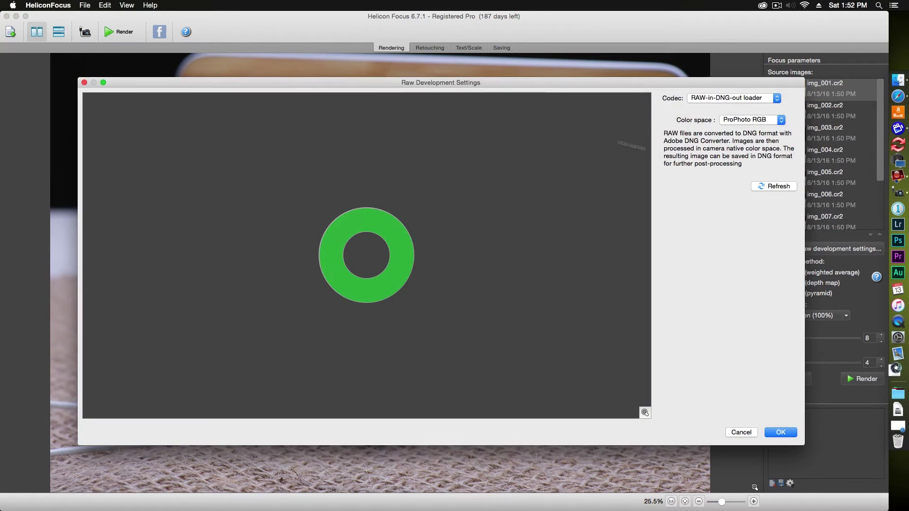
Accept the RAW-in-DNG-out loader with ProPhoto RGB in Raw Development Settings
left_click_drag(551, 86, 531, 83)
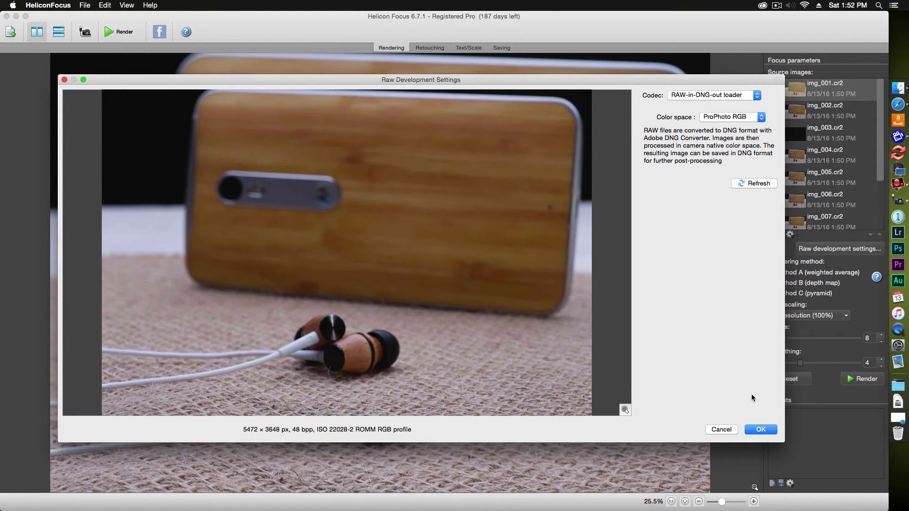
left_click(759, 429)
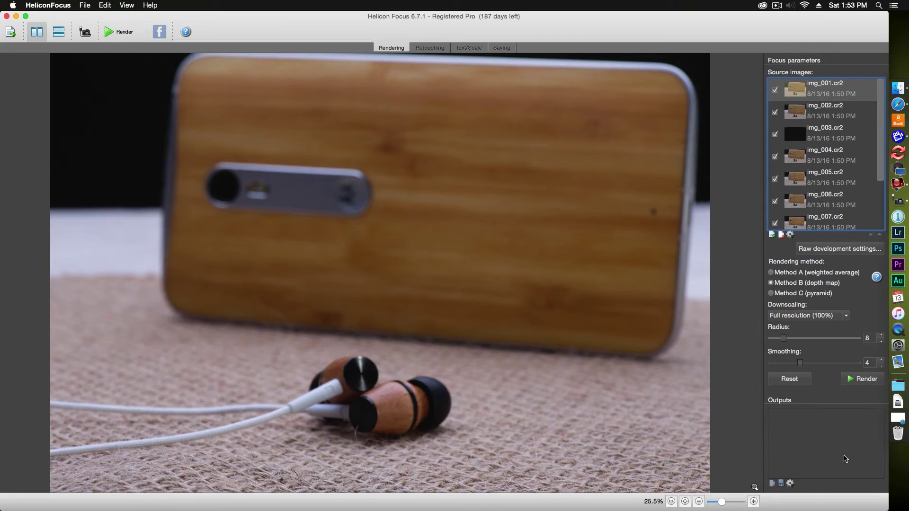
Uncheck the dark img_003.cr2 frame in Source images and render the stack
left_click(835, 138)
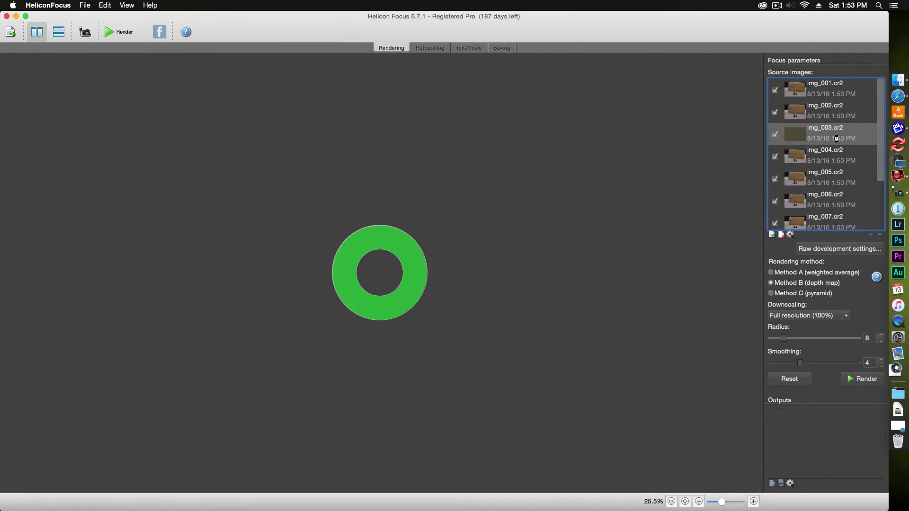
left_click(774, 134)
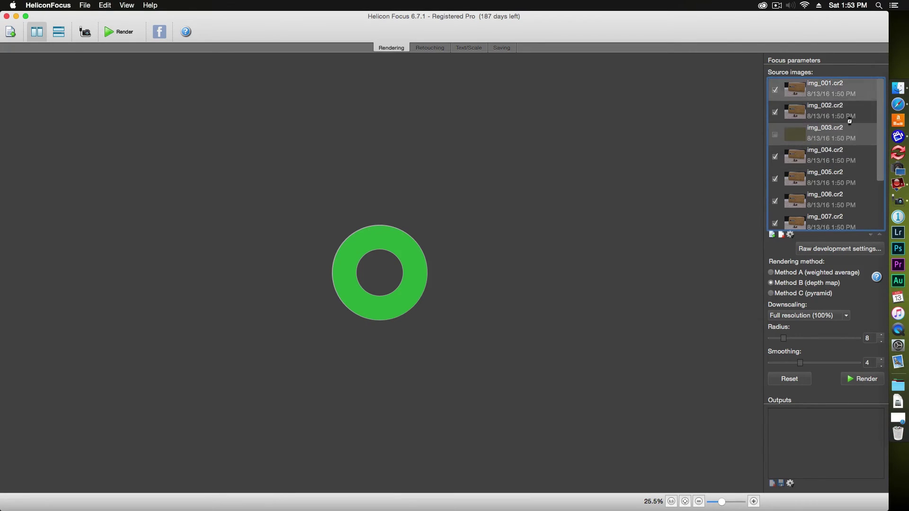
left_click(882, 203)
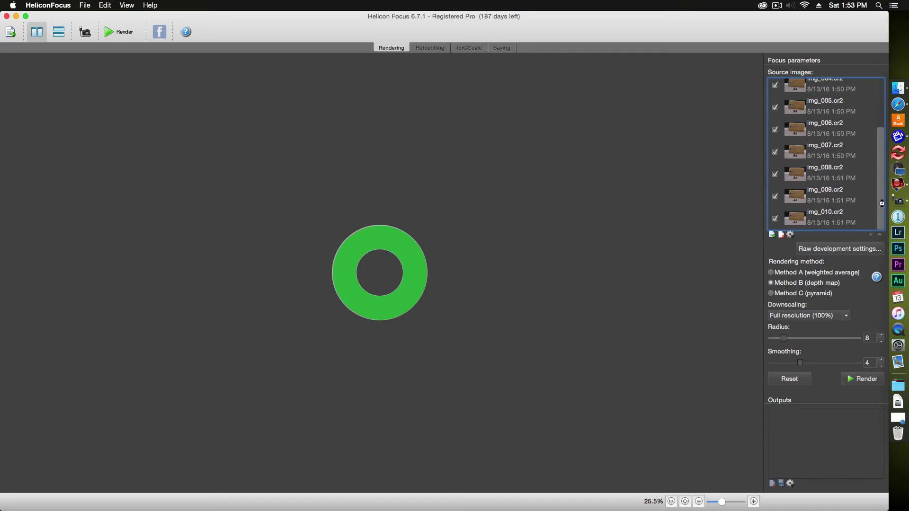
left_click_drag(881, 203, 879, 126)
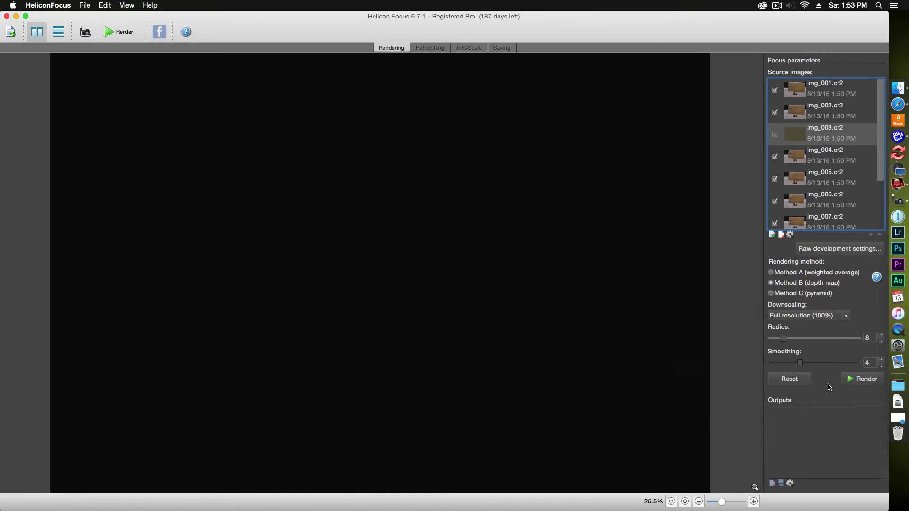
left_click(860, 384)
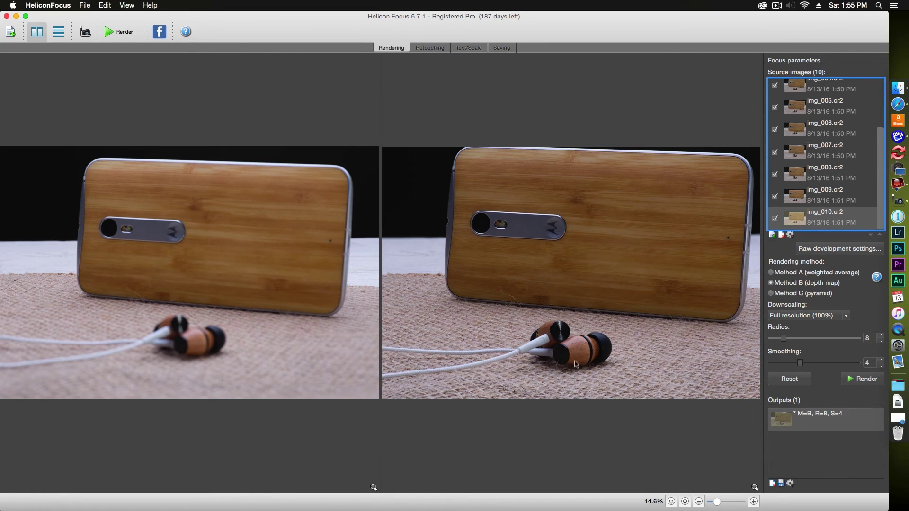
Magnify the earbud in the Method B stacked result
left_click(577, 360)
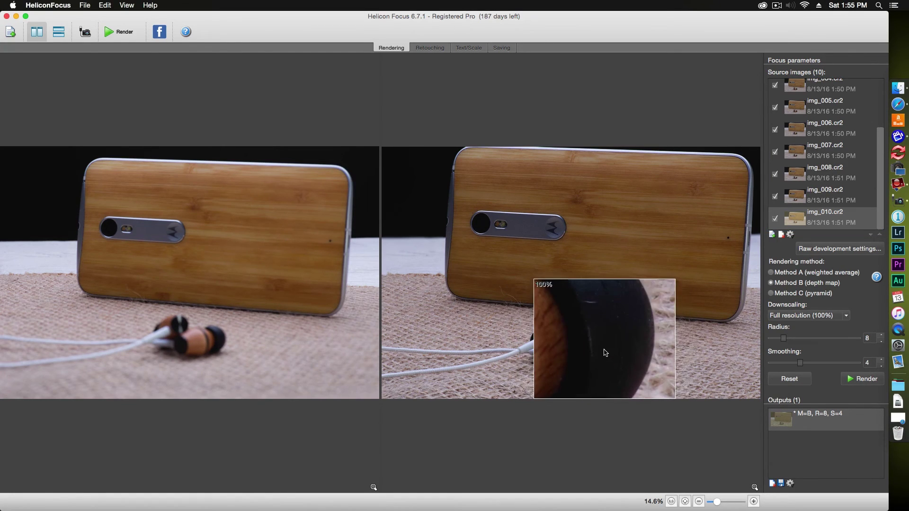
Inspect earbud and burlap detail at 100%, then bring up the result's save options
mouse_move(577, 360)
left_mouse_down()
mouse_move(555, 308)
mouse_move(481, 213)
mouse_move(472, 220)
left_mouse_up()
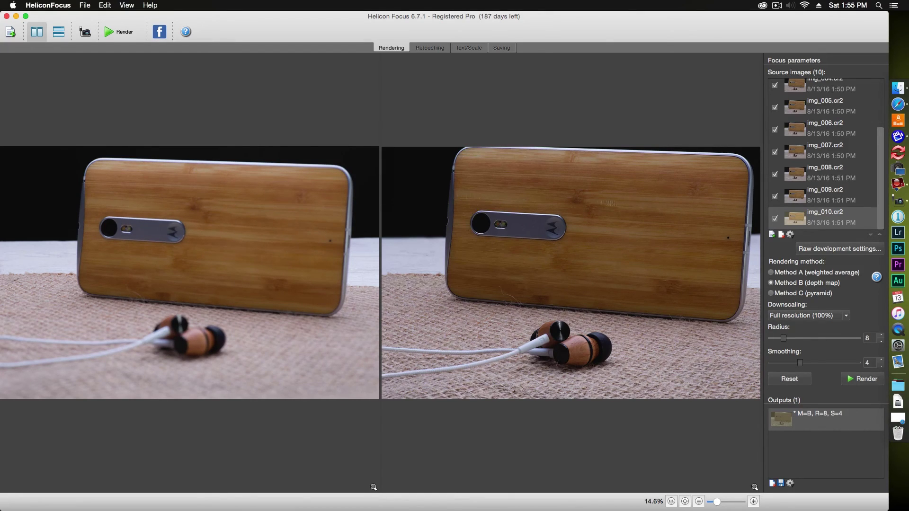
left_click_drag(658, 320, 622, 315)
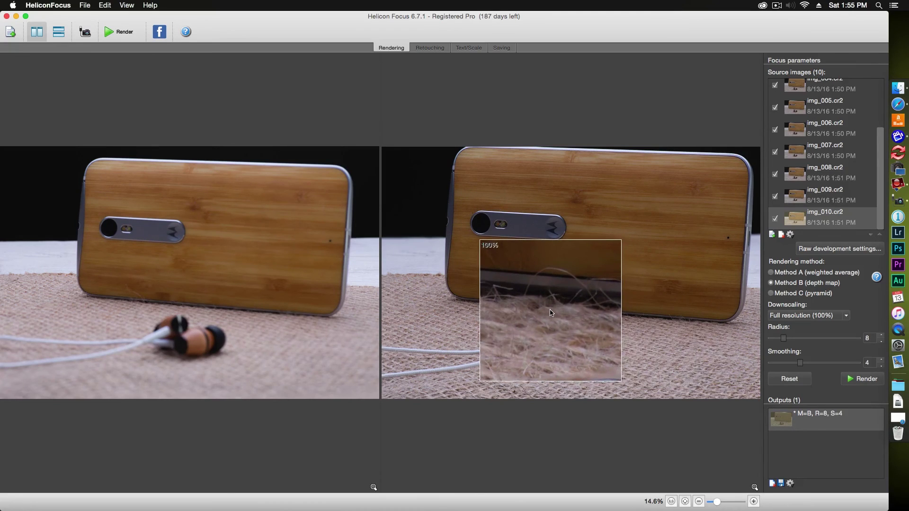
mouse_move(622, 315)
left_mouse_down()
mouse_move(514, 307)
mouse_move(480, 329)
left_mouse_up()
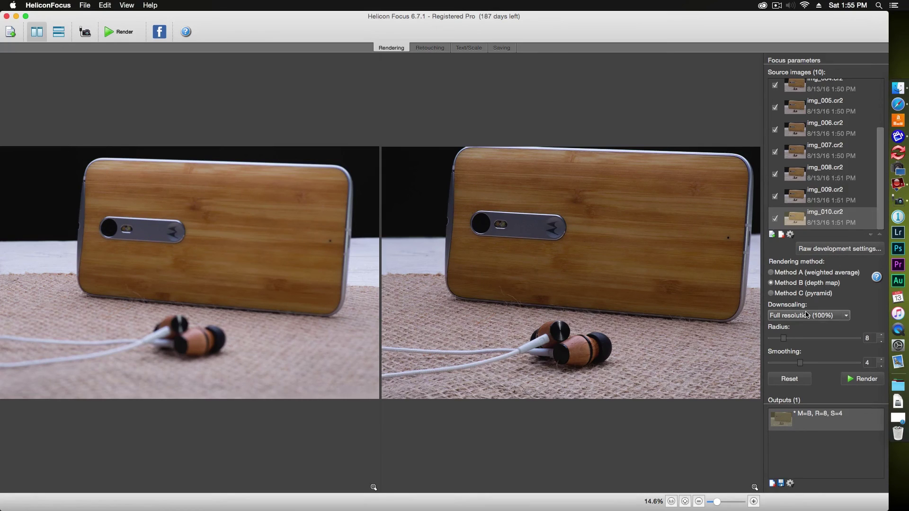
left_click(502, 49)
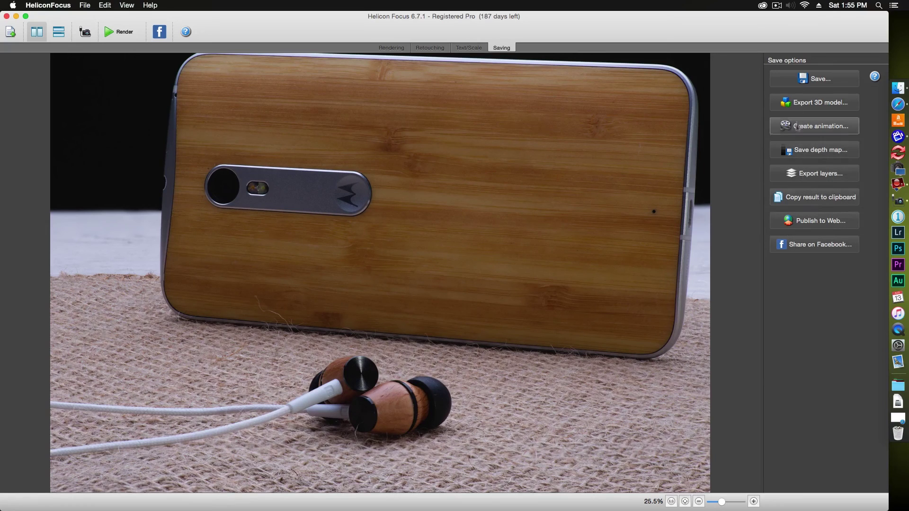
left_click(833, 85)
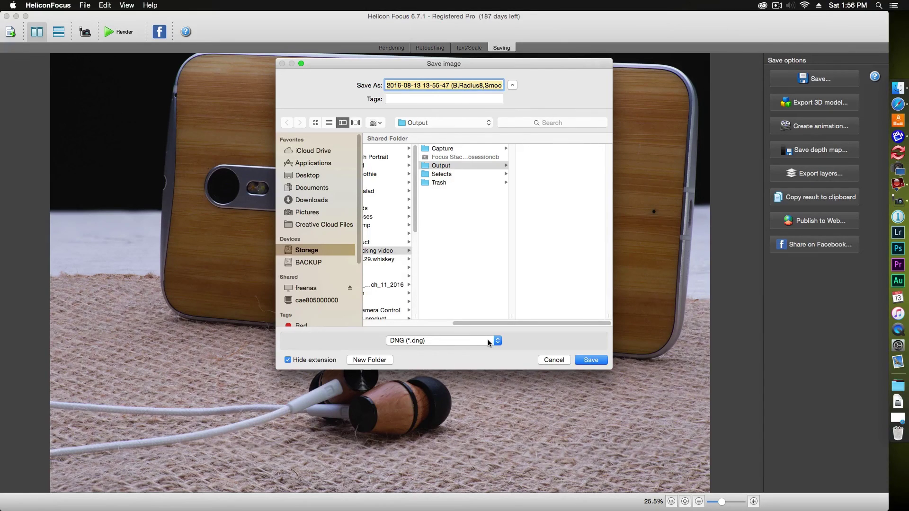
left_click(554, 361)
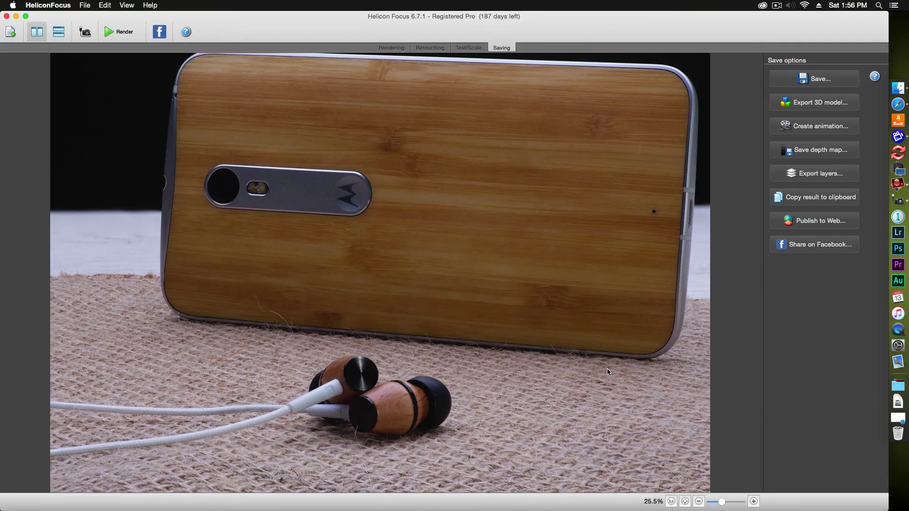